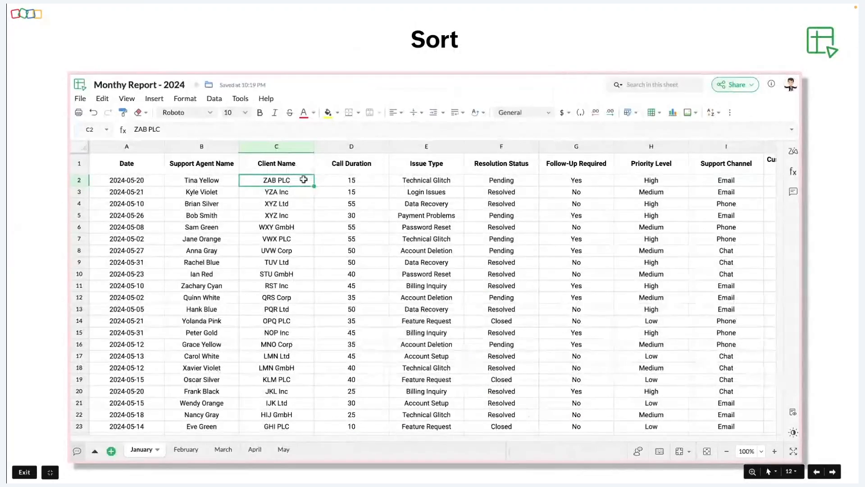
Step: Sort the records in ascending order by Client Name using C2:C33, expanding the selection to the adjacent data
drag(276, 180, 277, 435)
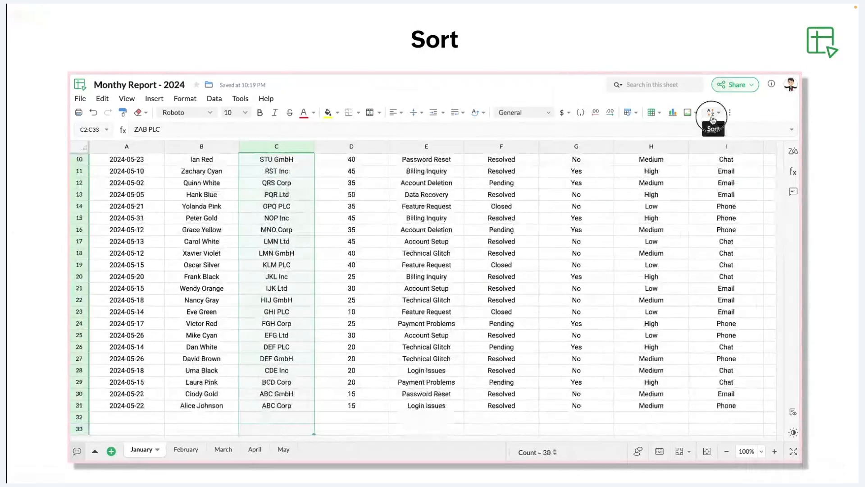
click(711, 115)
click(688, 130)
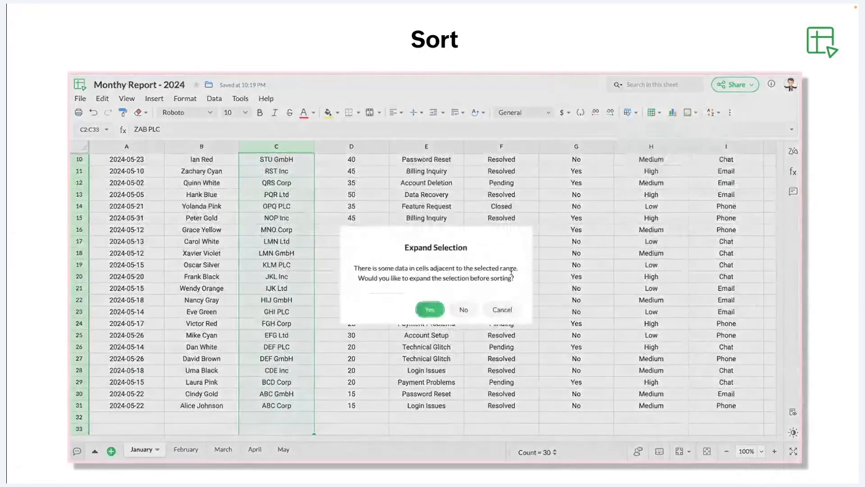
click(430, 309)
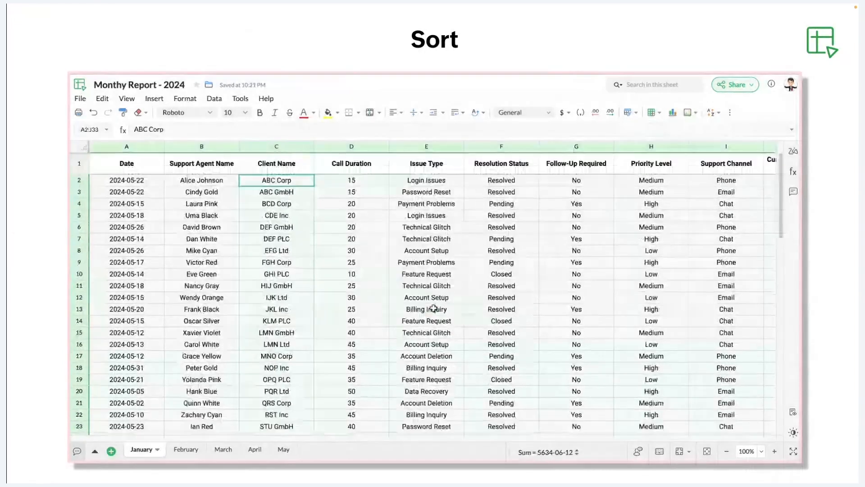
Step: Start a custom sort of the selected records with Column D ascending as the first sort key
click(711, 113)
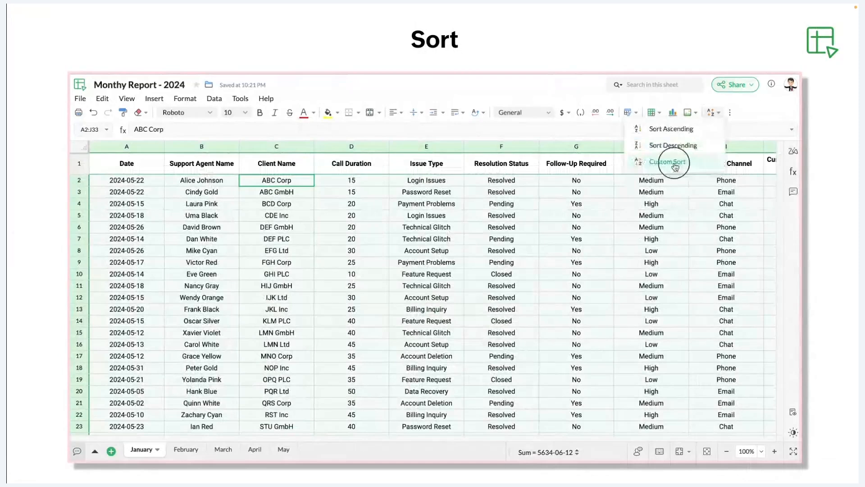
click(675, 165)
click(408, 211)
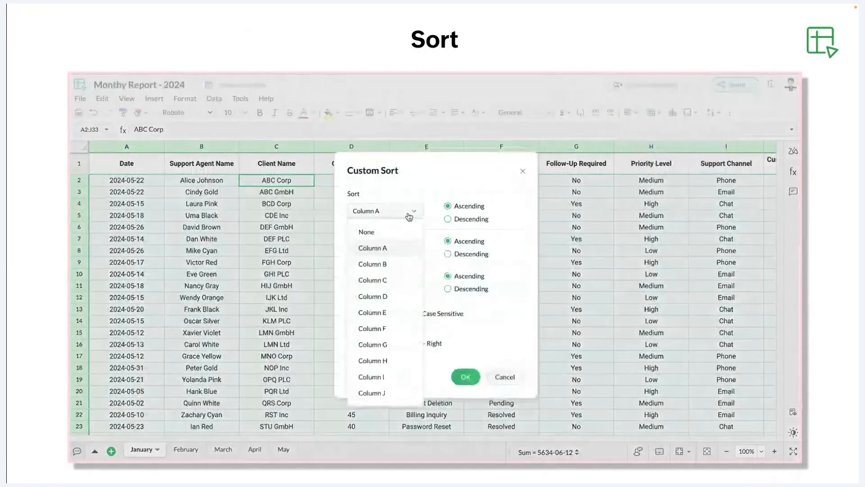
click(396, 296)
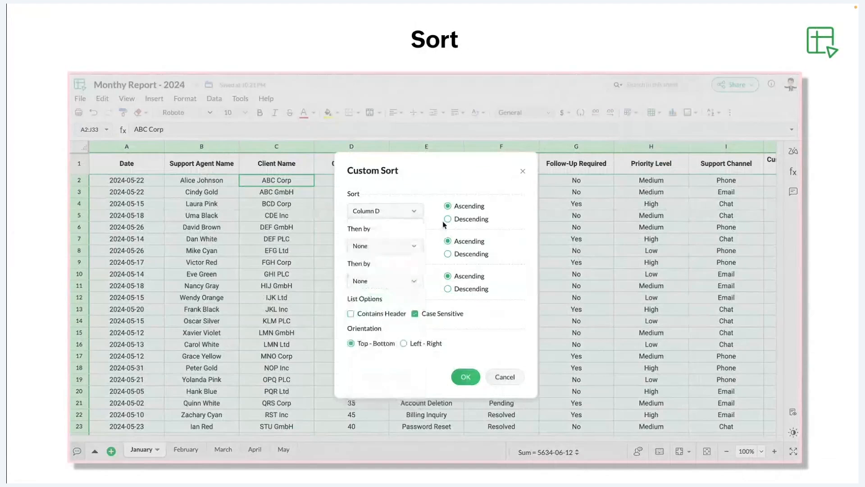
Step: Check the column choices for the second and third sort keys, leaving both at None
click(417, 246)
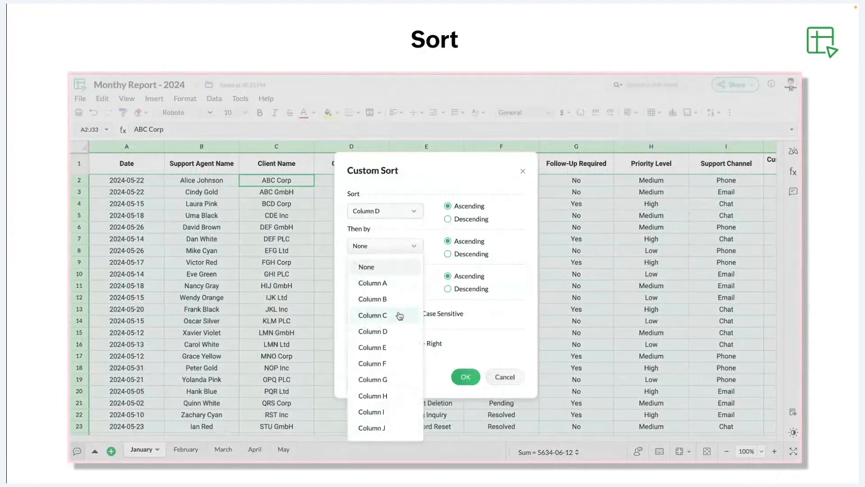
click(439, 306)
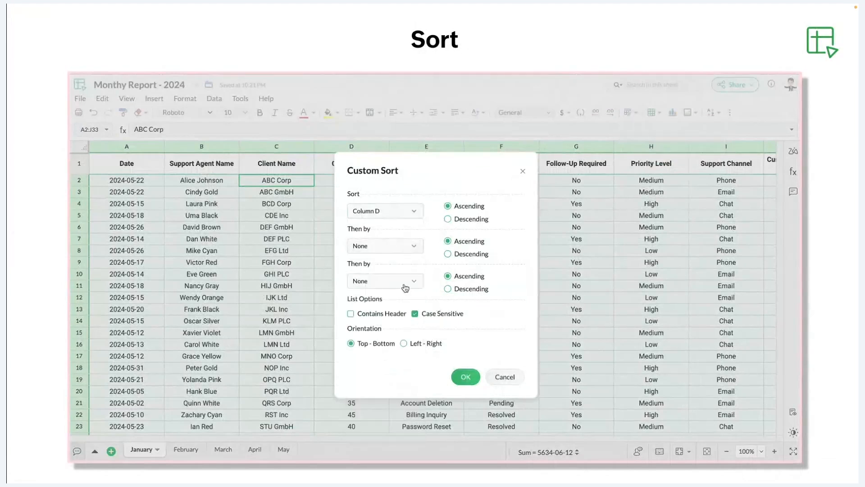
click(404, 282)
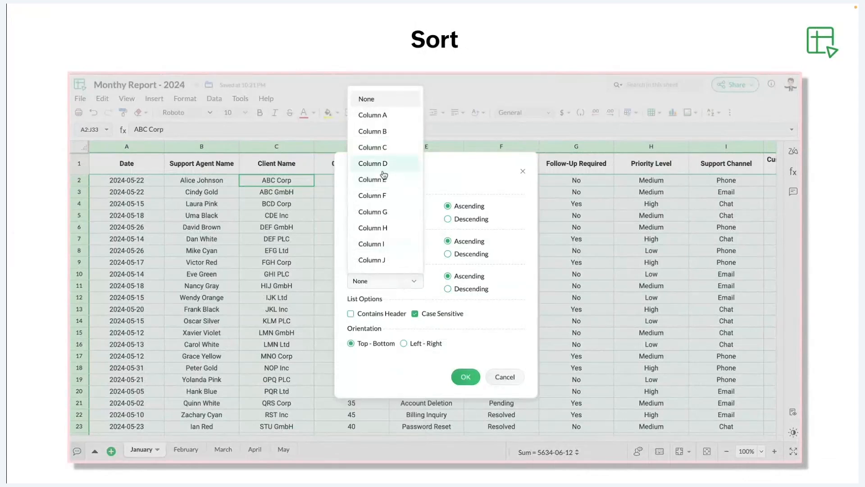
click(414, 292)
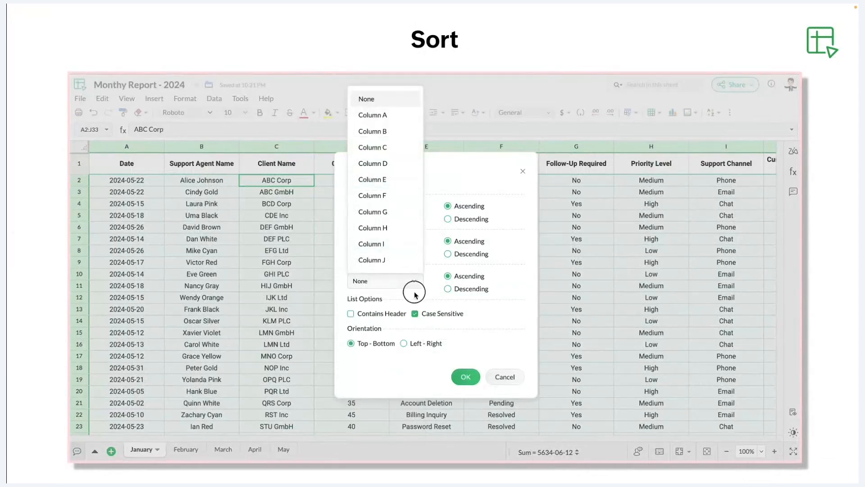
Step: Turn on Contains Header for the custom sort and choose the Top - Bottom orientation
click(350, 315)
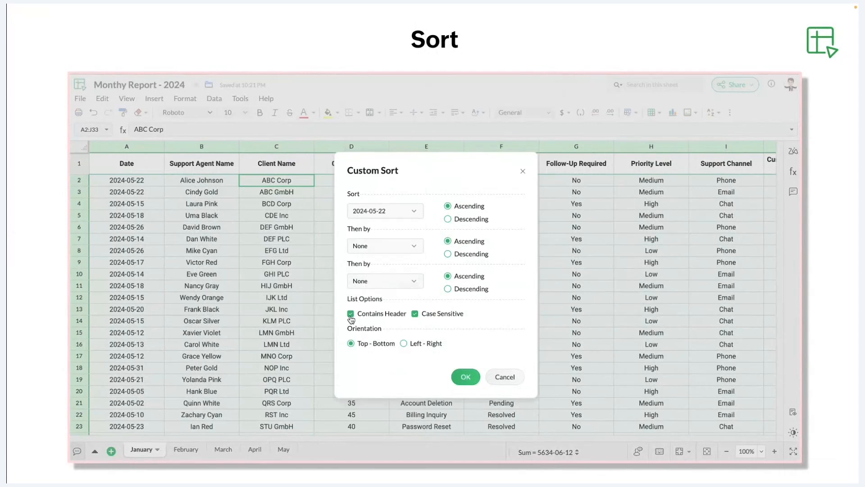
click(415, 315)
click(351, 344)
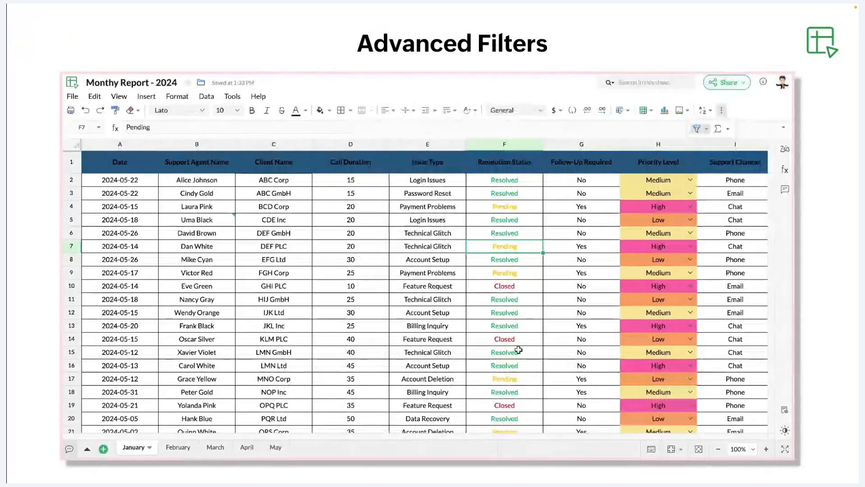
Step: Create a filter on the whole Resolution Status column (F)
click(512, 147)
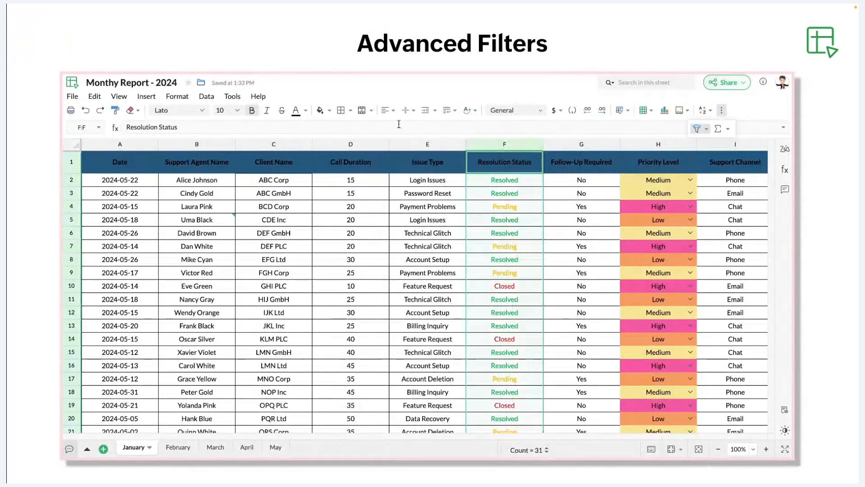
click(207, 98)
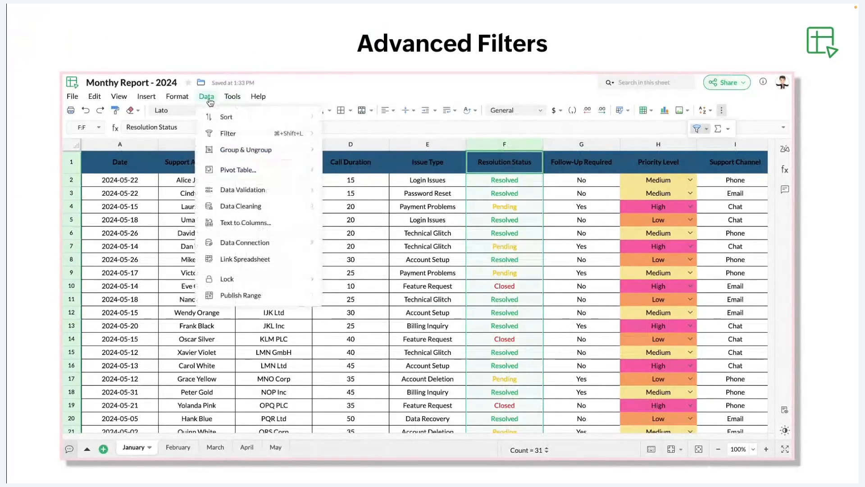
mouse_move(260, 134)
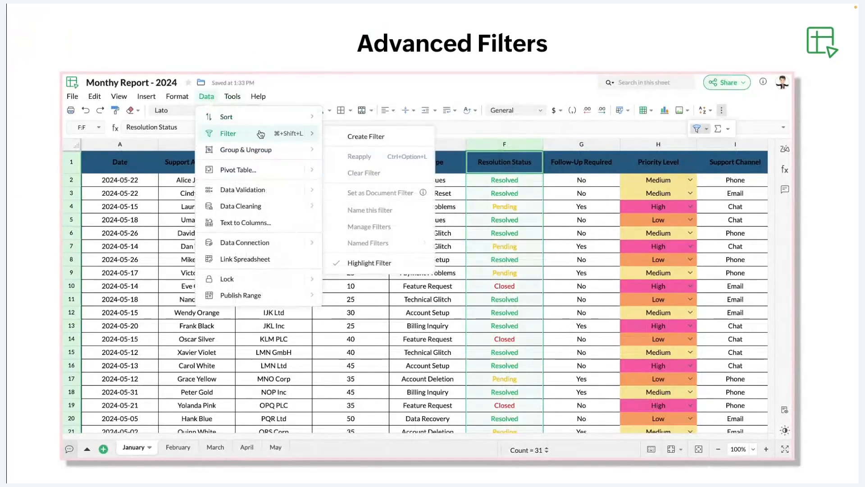
click(359, 136)
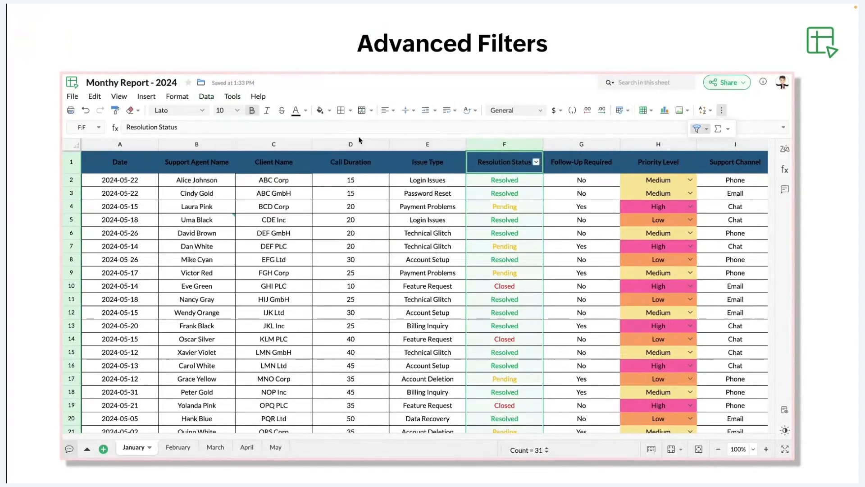
Step: Filter the Resolution Status column by cell value to show only Closed records
click(537, 162)
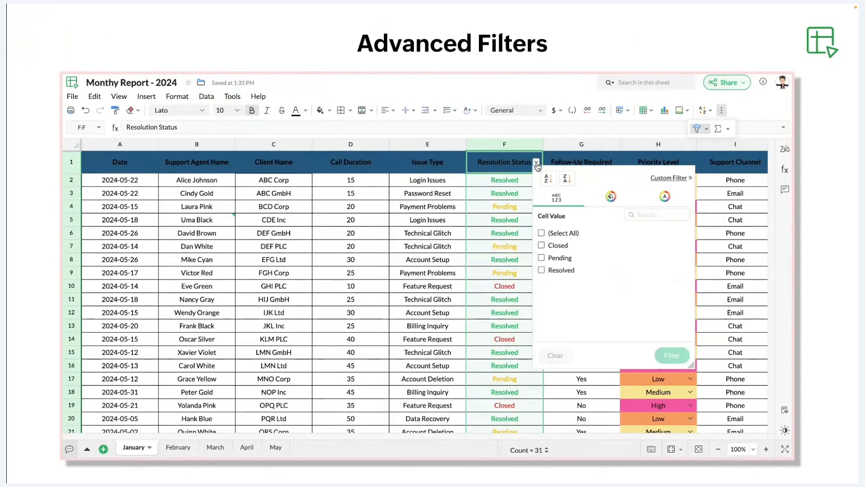
click(541, 246)
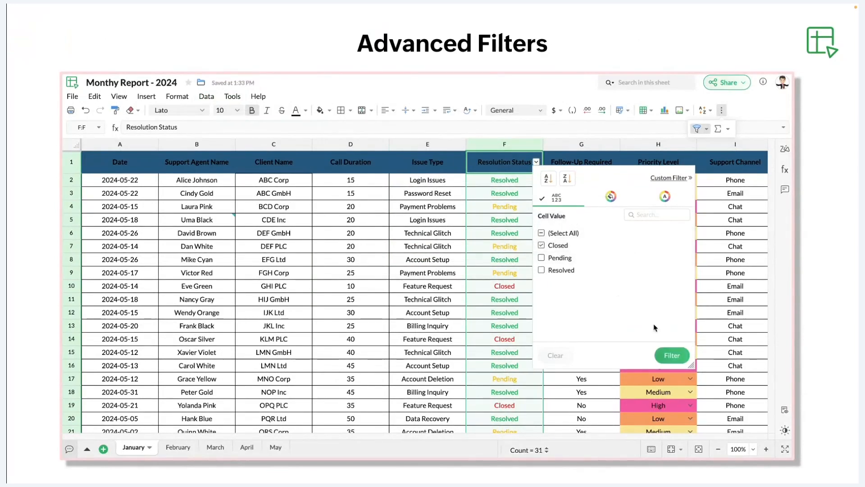
click(672, 356)
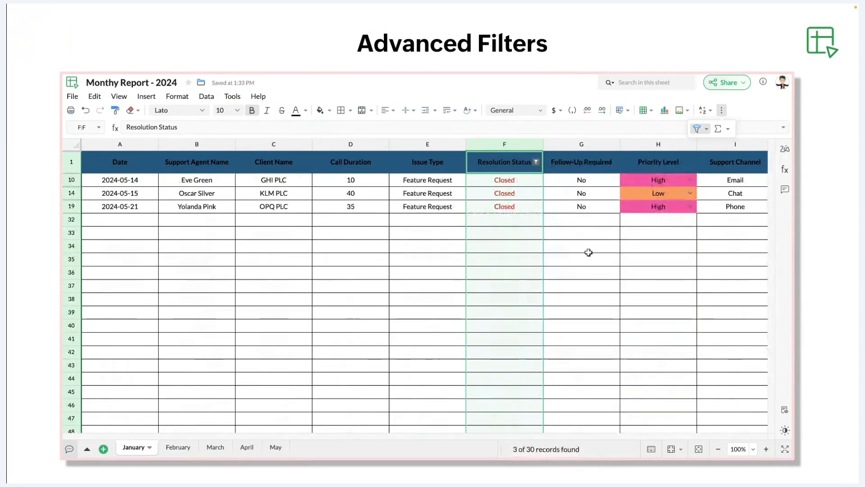
Step: Examine the cell color, text color and custom filter options for the Resolution Status column
click(537, 162)
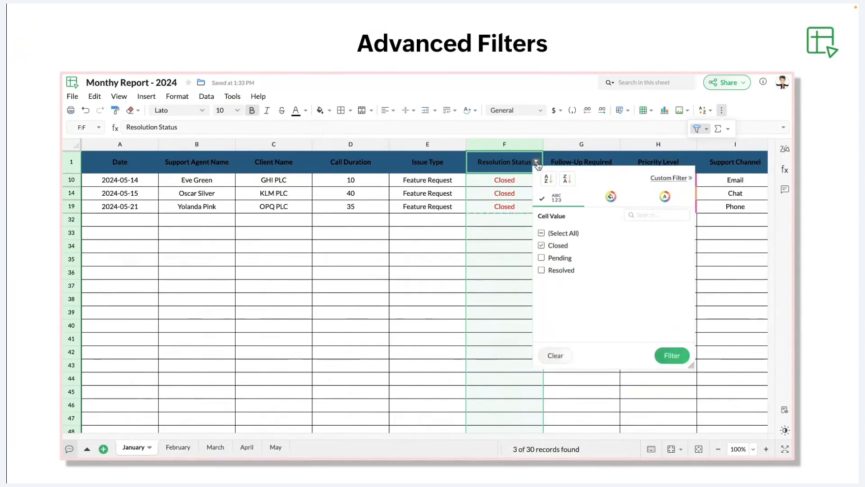
click(611, 198)
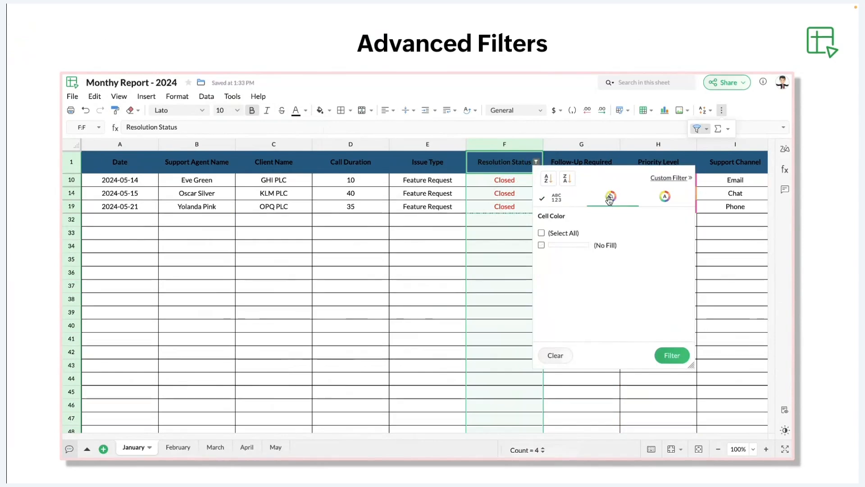
click(664, 199)
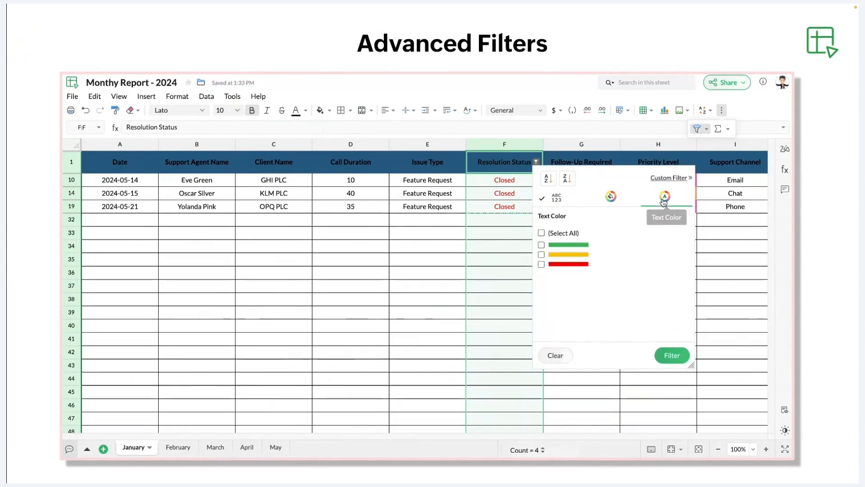
click(670, 178)
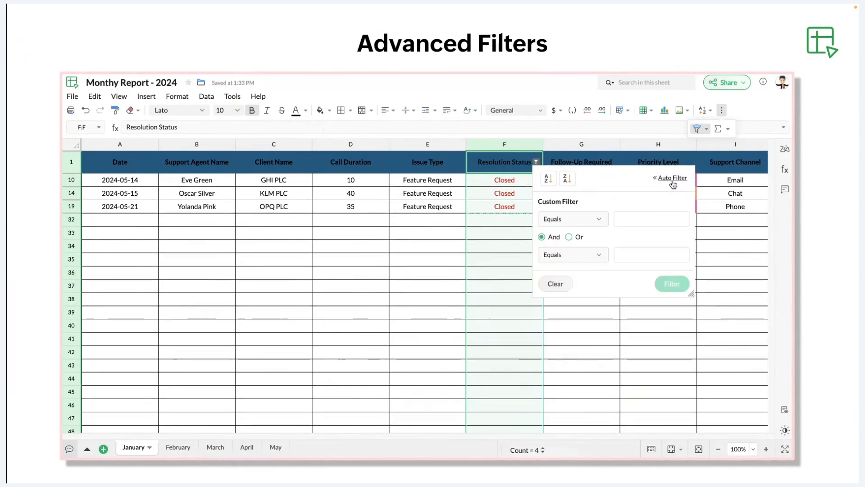
click(651, 219)
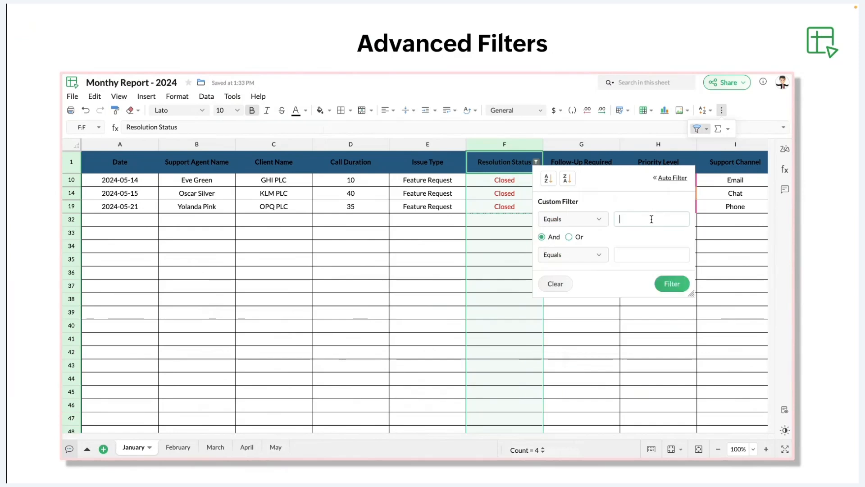
Step: Filter the Resolution Status column by the green text color
click(659, 179)
click(665, 196)
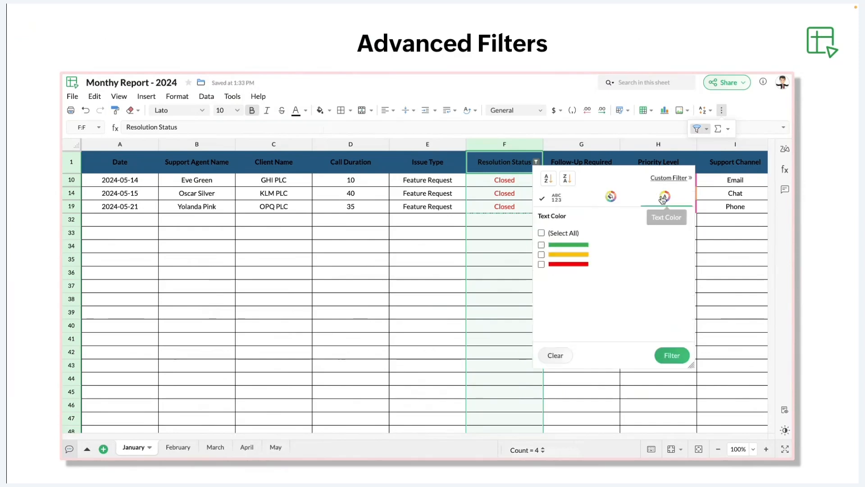
click(541, 245)
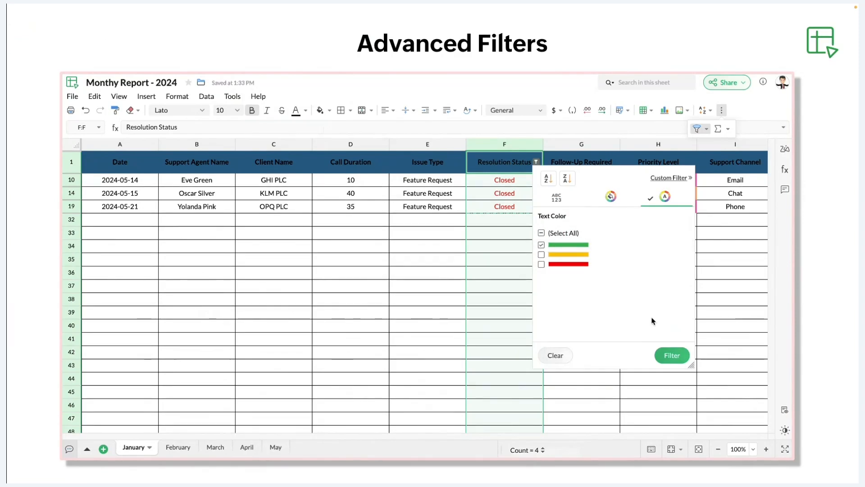
click(678, 351)
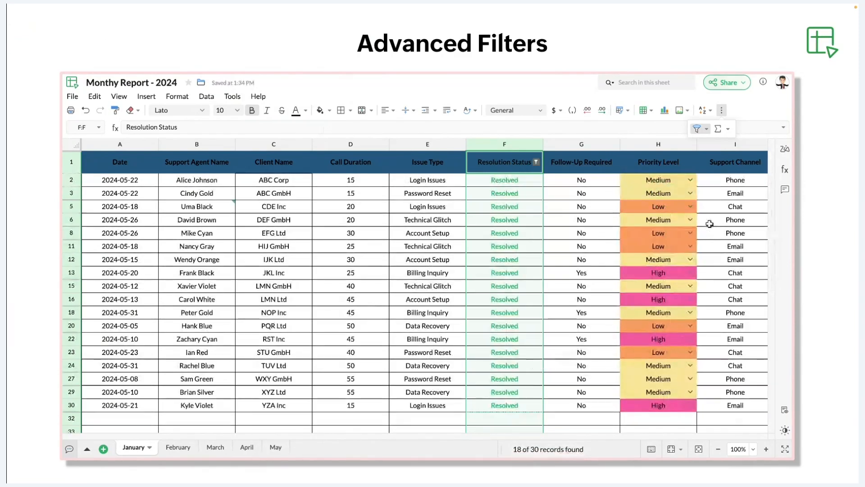
Step: Save the current filter under the name "Resolved requests"
click(706, 130)
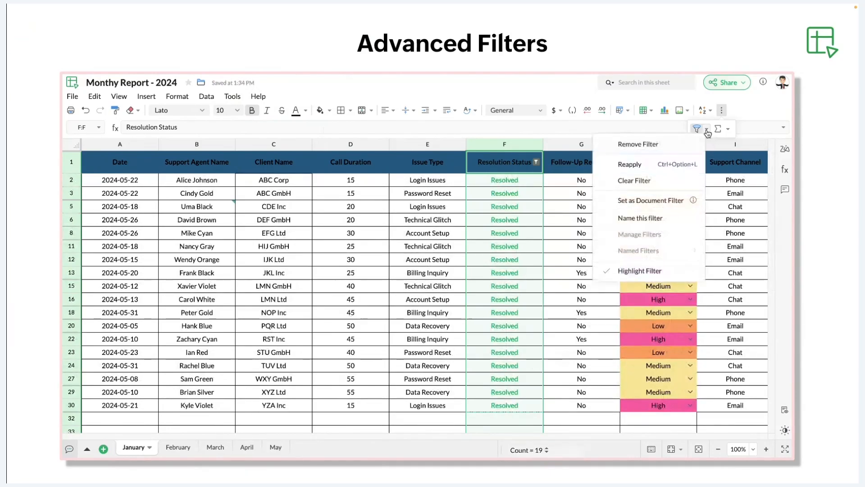
mouse_move(693, 203)
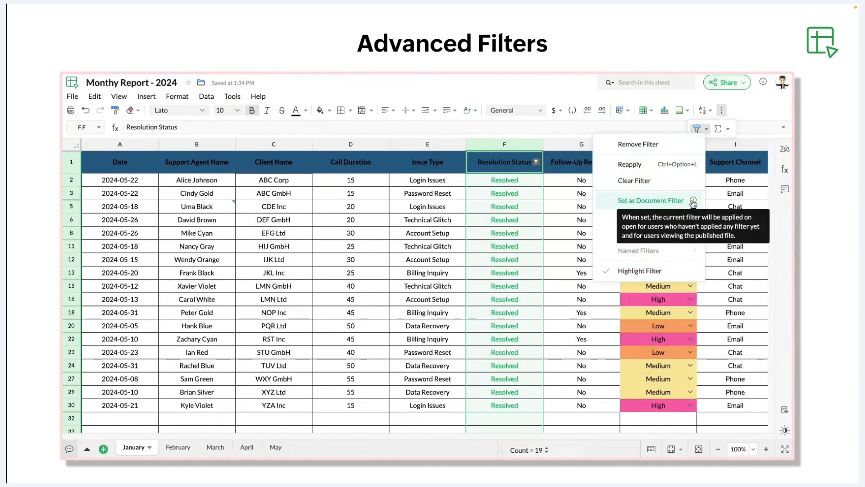
click(654, 219)
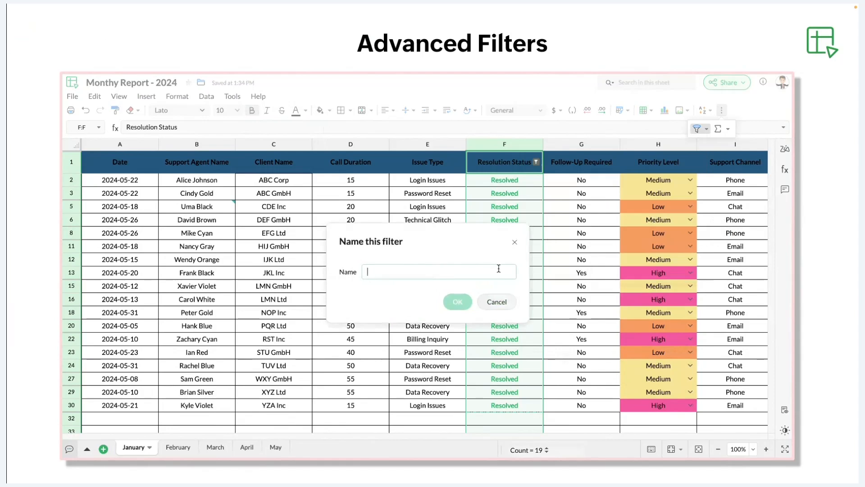
text(Resolved requests)
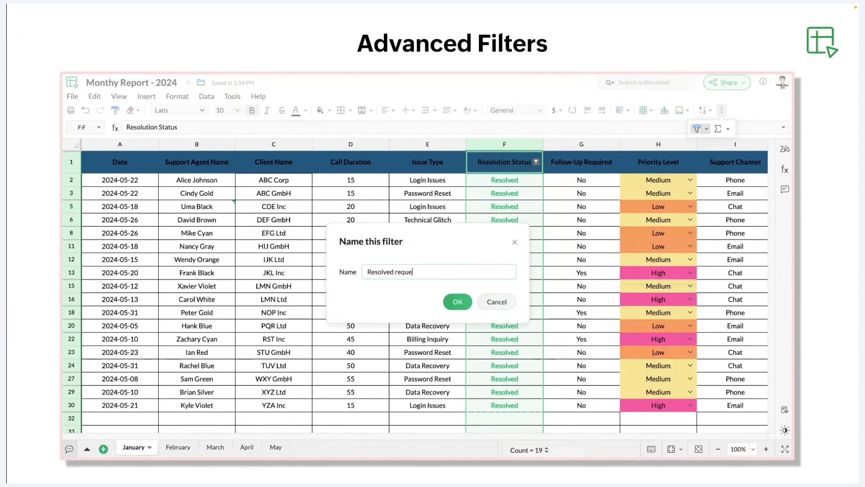
click(459, 302)
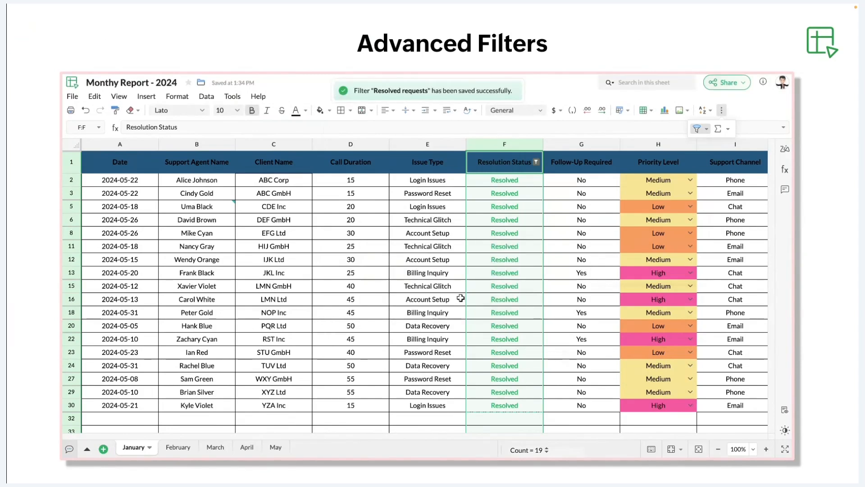
click(499, 269)
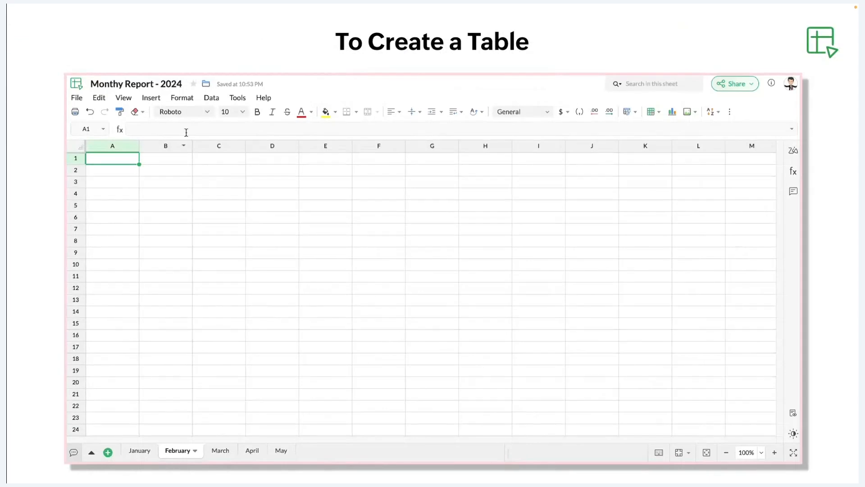
Step: Create a table over the blank range A1:H24 of the February sheet, leaving the contains-header option off
click(181, 98)
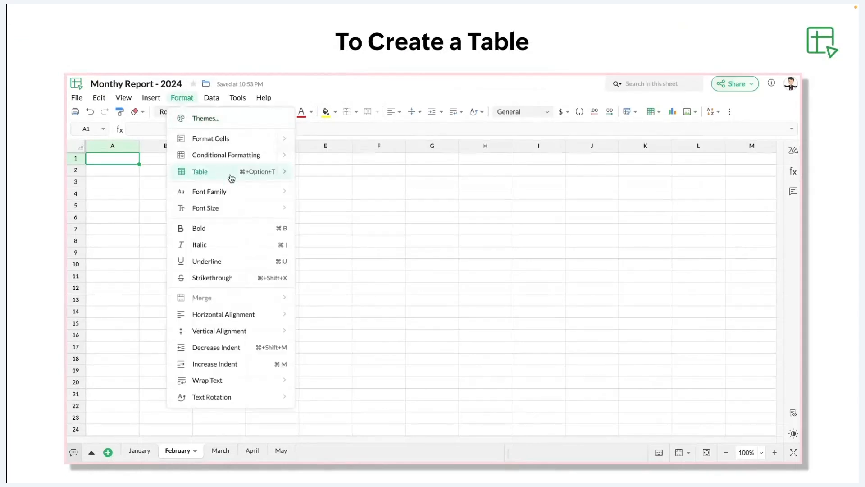
mouse_move(232, 178)
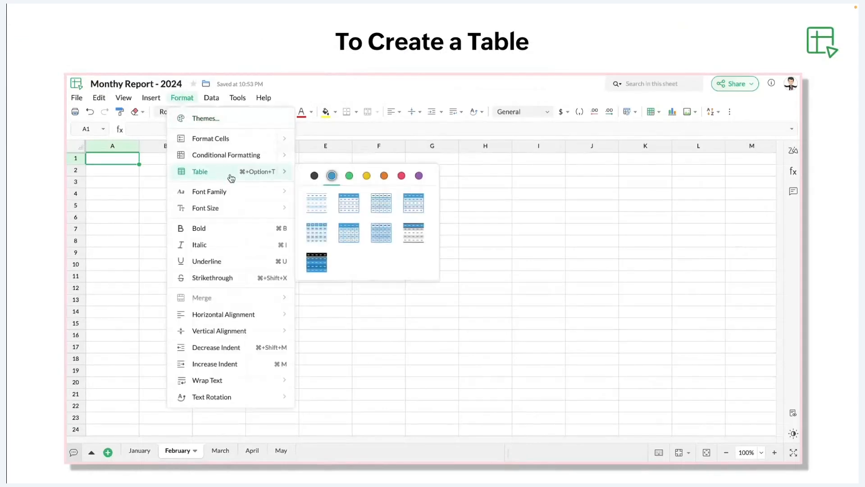
click(284, 176)
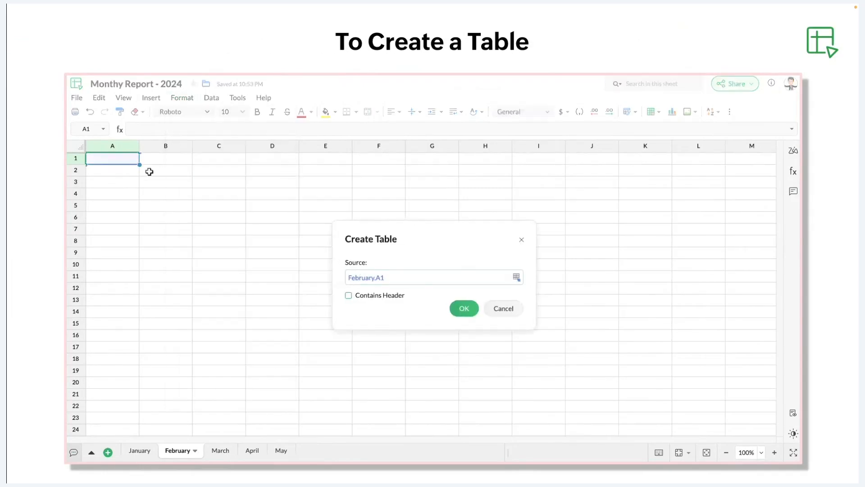
drag(139, 164, 464, 427)
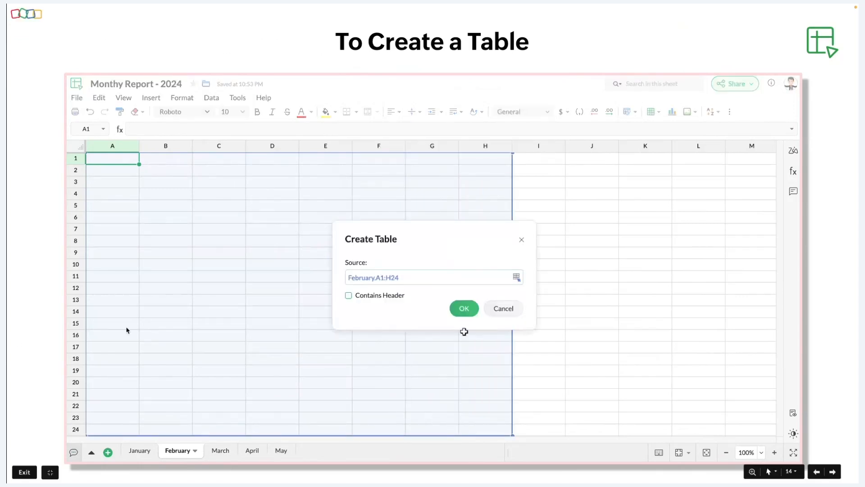
click(465, 310)
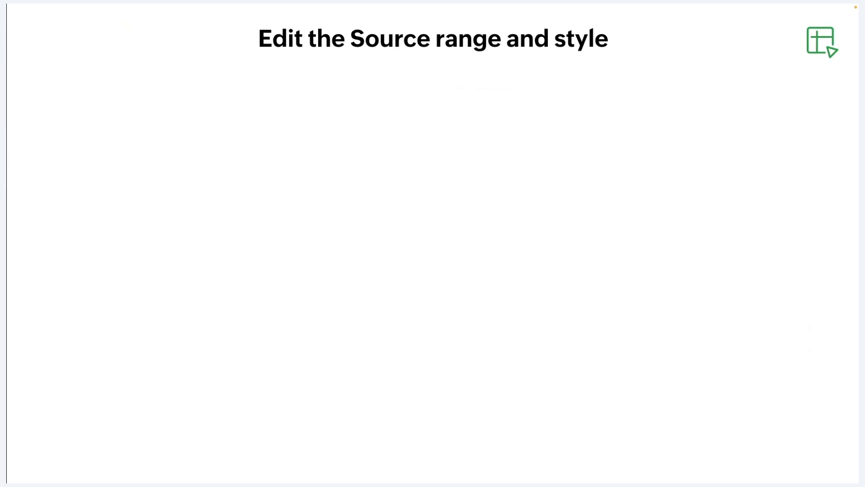
click(215, 234)
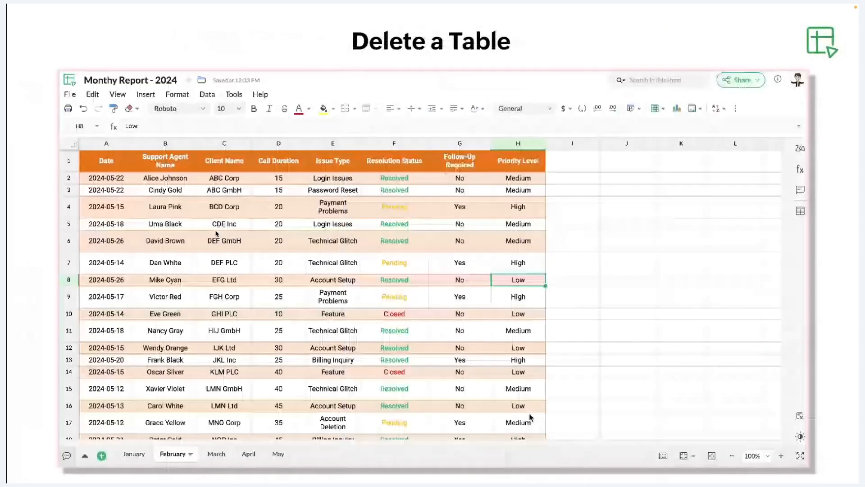
Step: Remove the FebMonthlyReport table together with its formats, converting it into a standard cell range
click(524, 327)
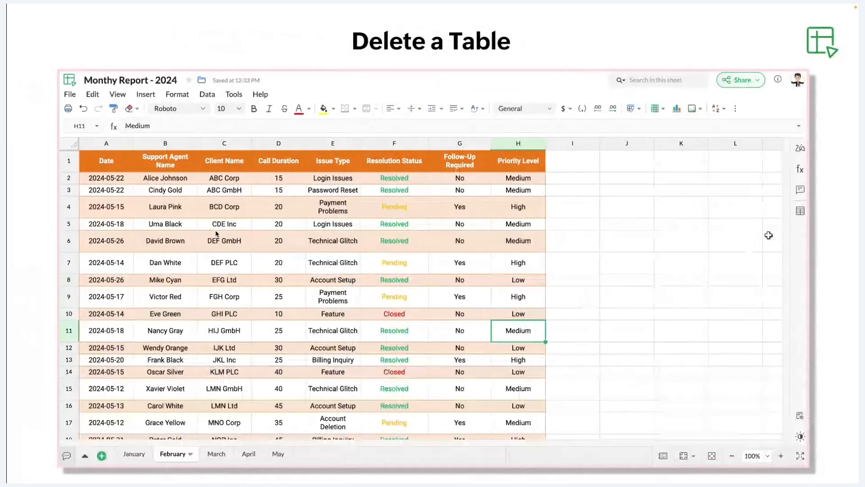
click(800, 211)
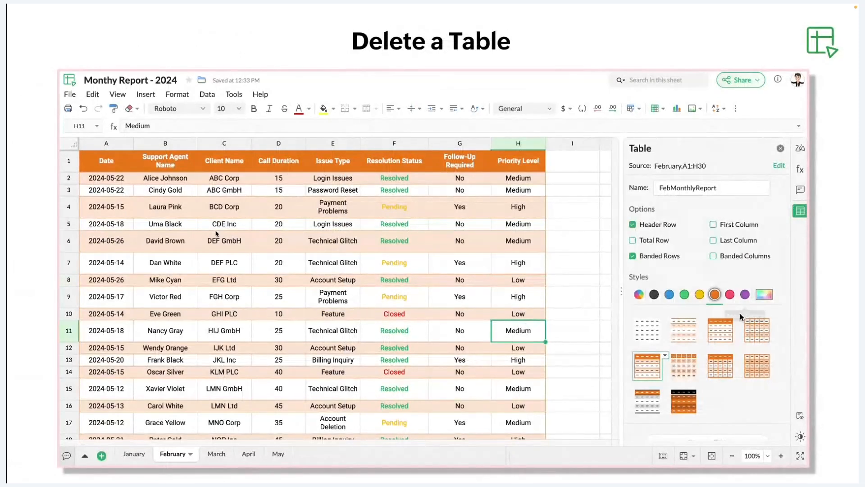
scroll(742, 313, down, 1)
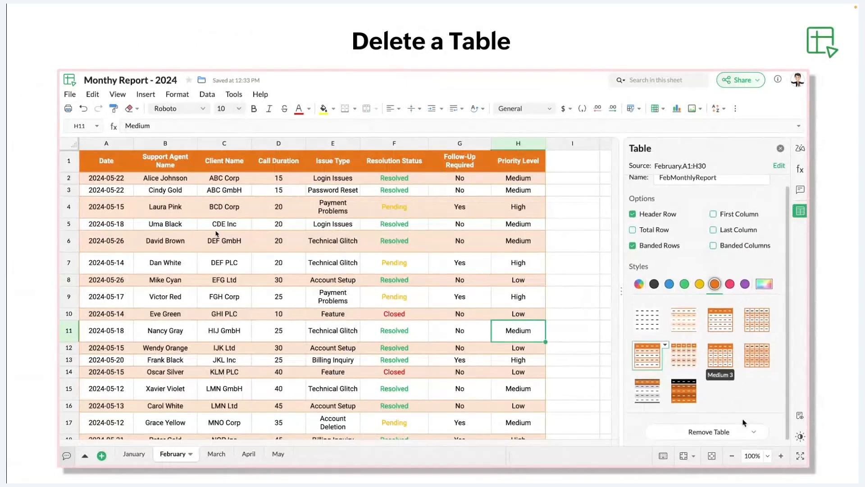
click(751, 434)
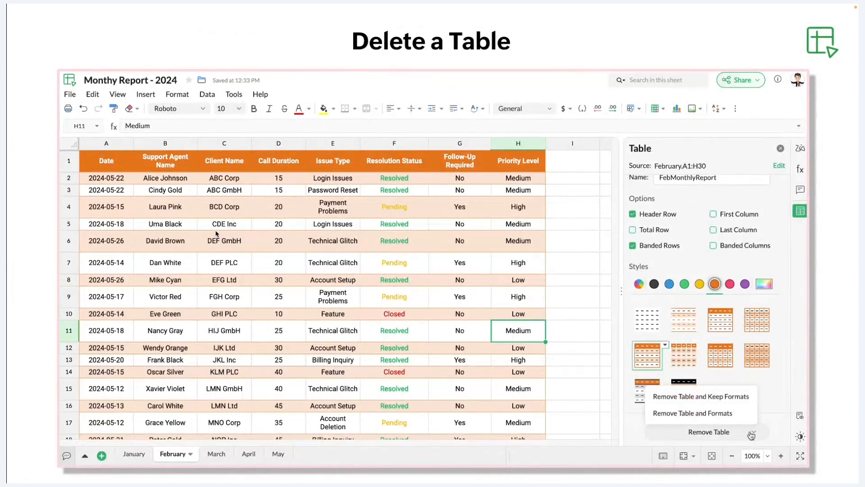
click(721, 413)
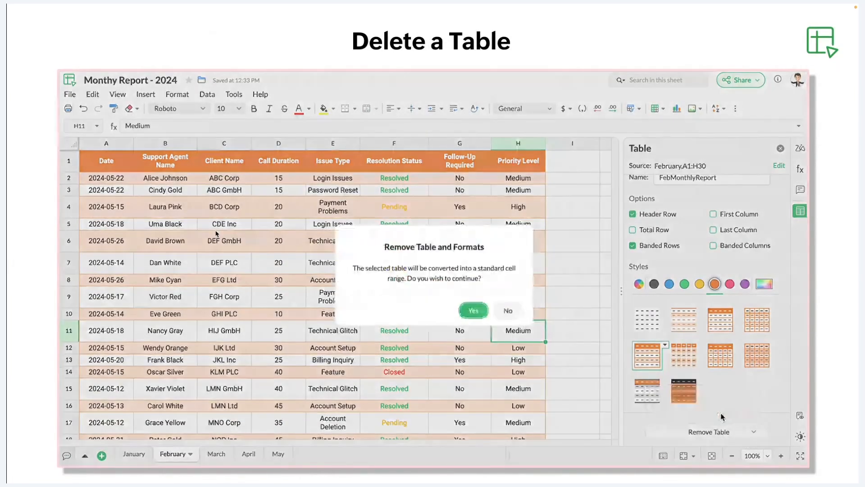
click(474, 314)
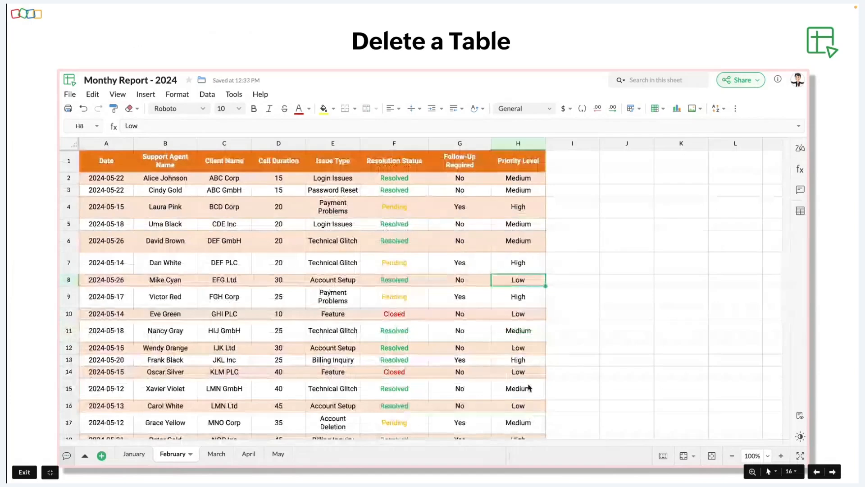
click(525, 326)
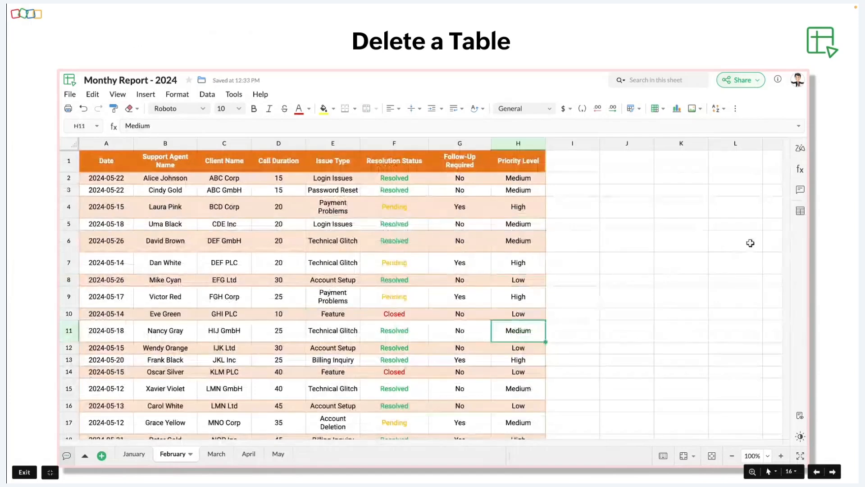
click(801, 219)
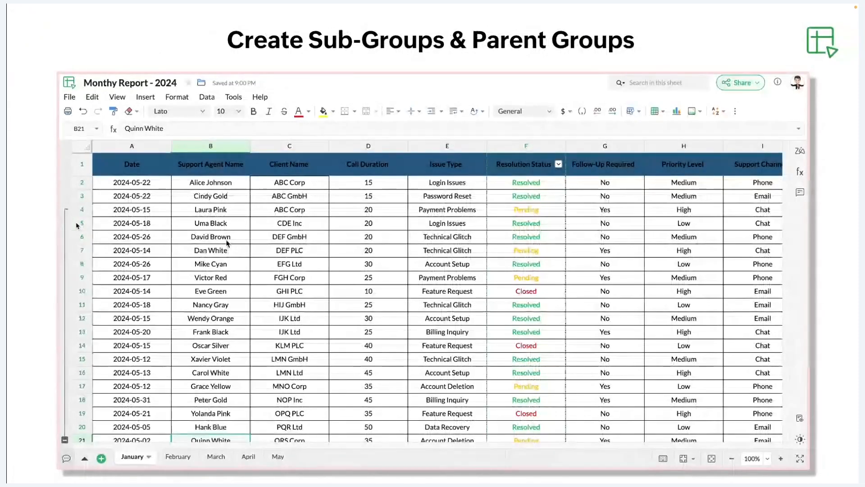
Step: Group rows 6 to 10 of the January sheet as a sub-group inside the existing row group
click(211, 236)
drag(211, 236, 211, 290)
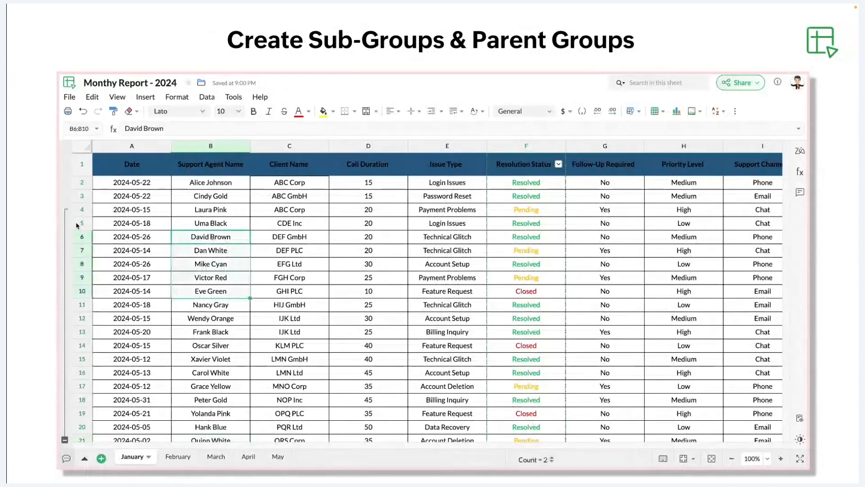
click(206, 96)
mouse_move(286, 158)
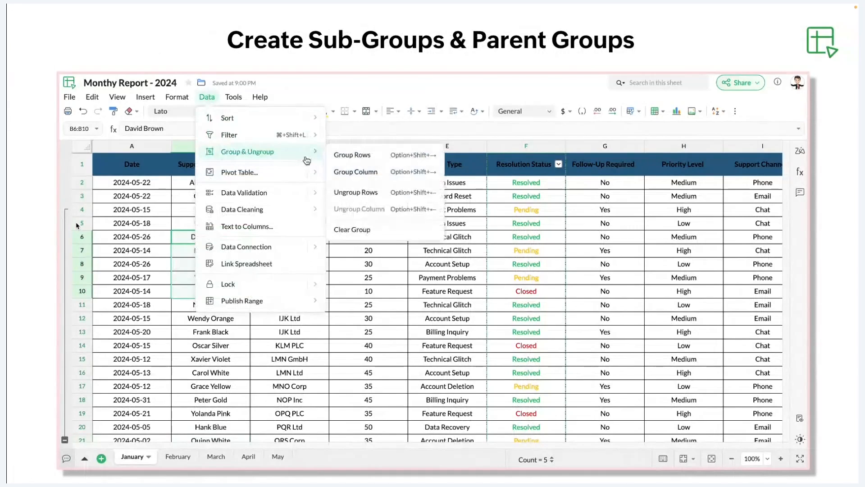
click(343, 159)
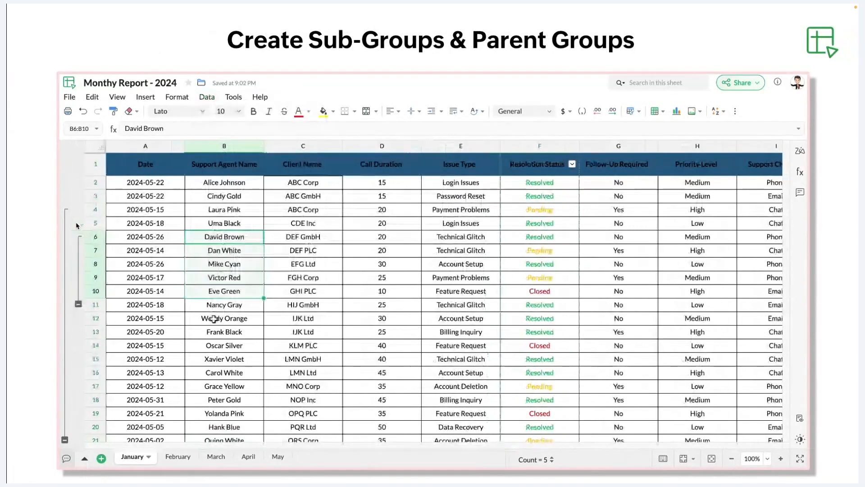
Step: Select cells B12:B15 in the Support Agent Name column of the January sheet
drag(213, 318, 217, 358)
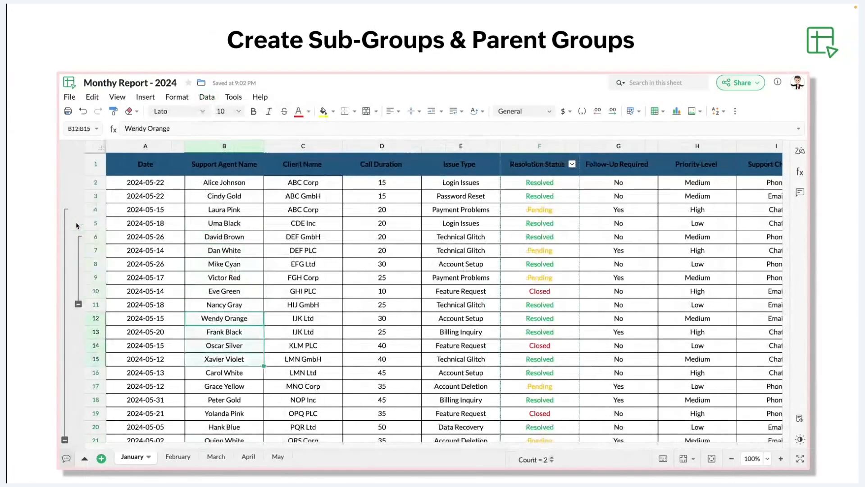
key(Right)
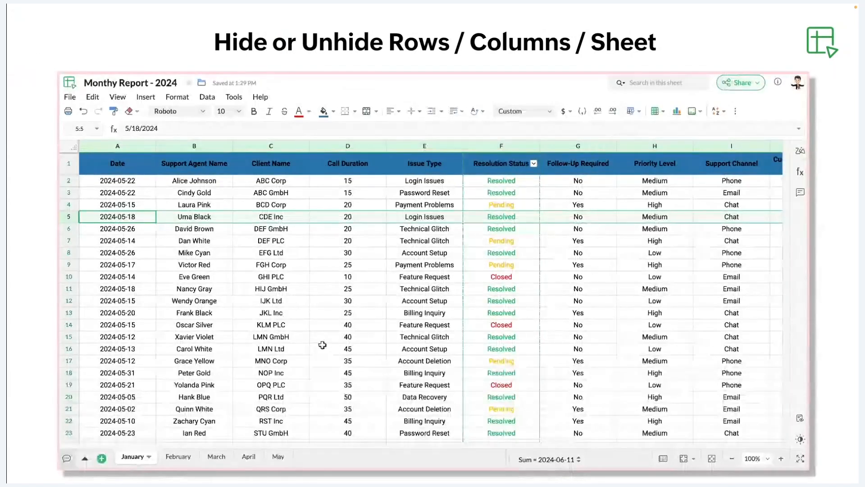
Step: Hide rows 5 to 16 of the January sheet
drag(71, 217, 69, 349)
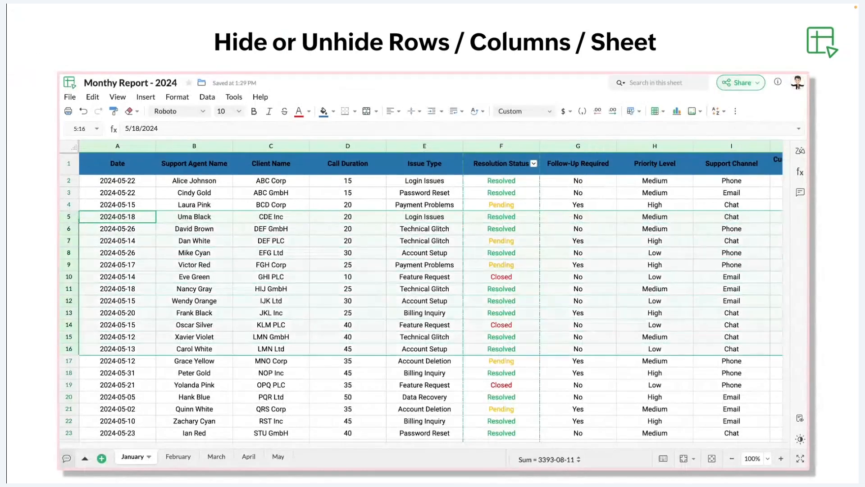
right_click(68, 237)
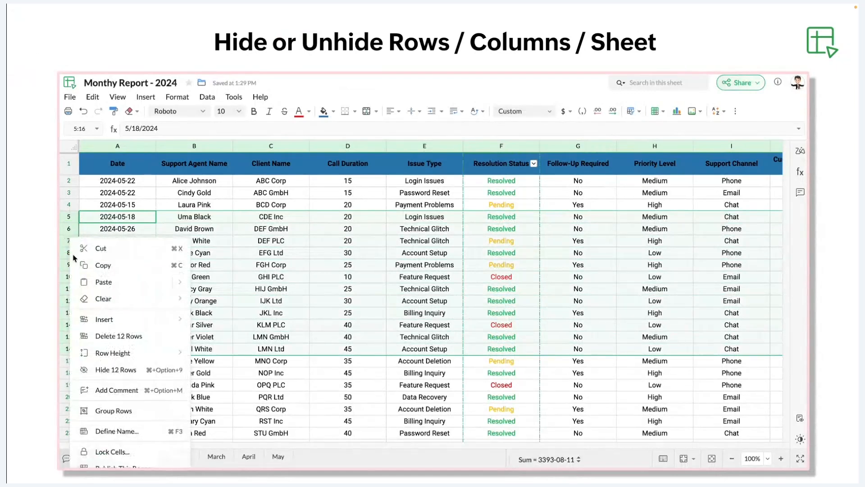
click(115, 370)
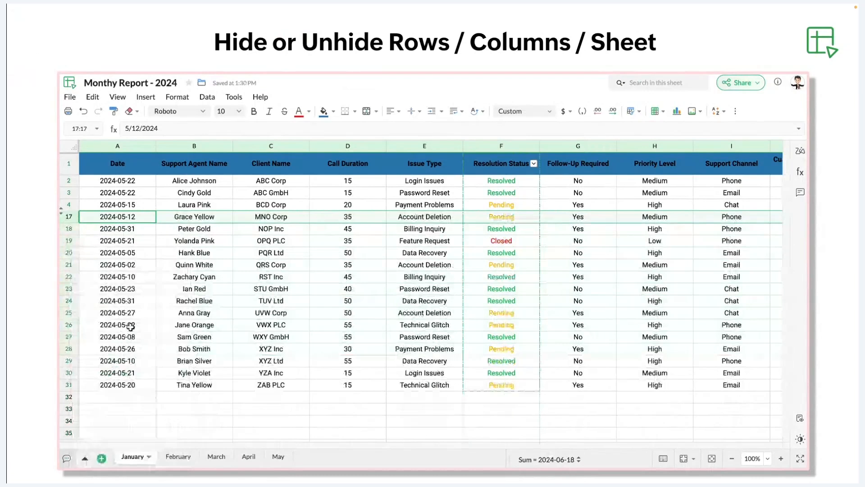